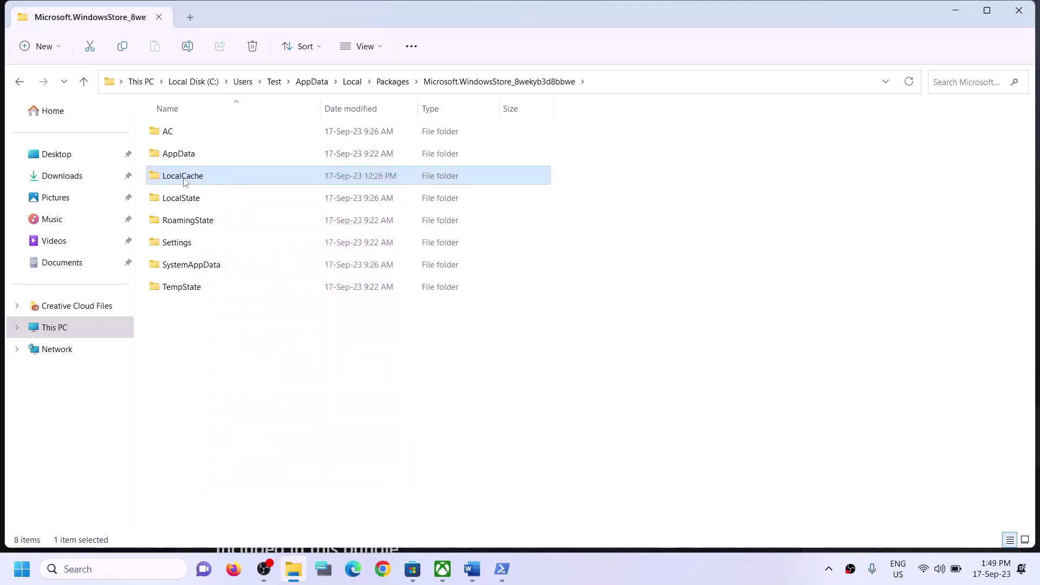
# Step: Delete the LocalCache folder from the Microsoft.WindowsStore package and close File Explorer
pyautogui.press('Delete')
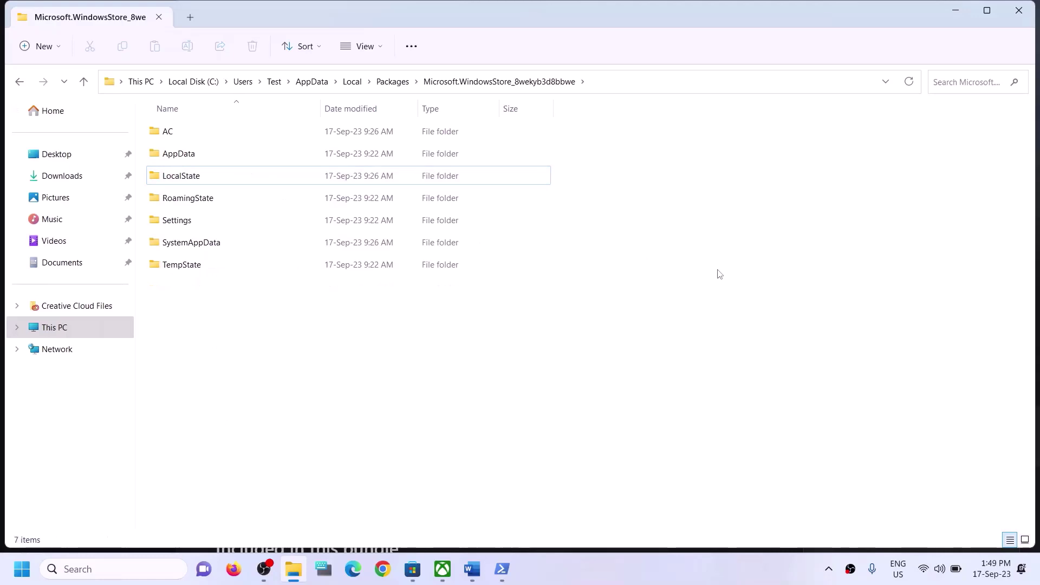
pyautogui.click(1019, 9)
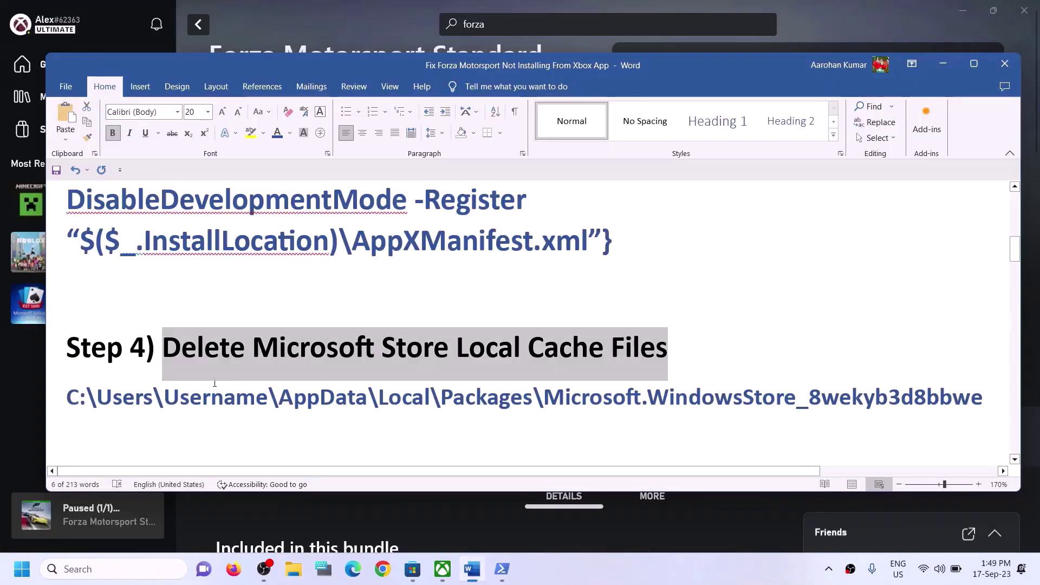
pyautogui.scroll(-3, 199, 388)
# Step: Mark the guide's Step 5 heading, then open the Xbox app's App settings from a 'xbox' search
pyautogui.scroll(1, 199, 388)
pyautogui.moveTo(199, 388); pyautogui.dragTo(479, 401)
pyautogui.click(144, 570)
pyautogui.write('xbox')
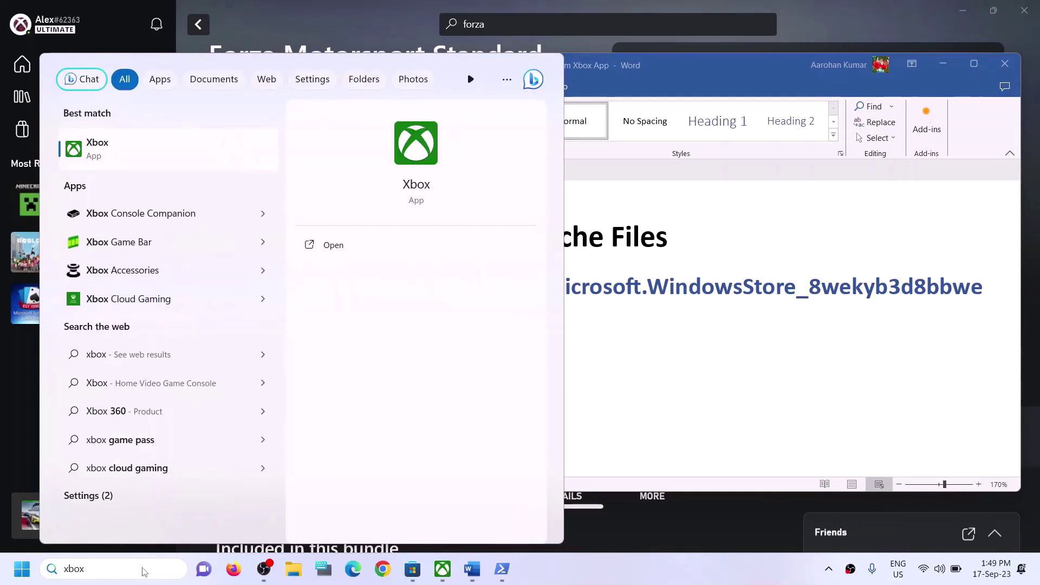
pyautogui.rightClick(129, 152)
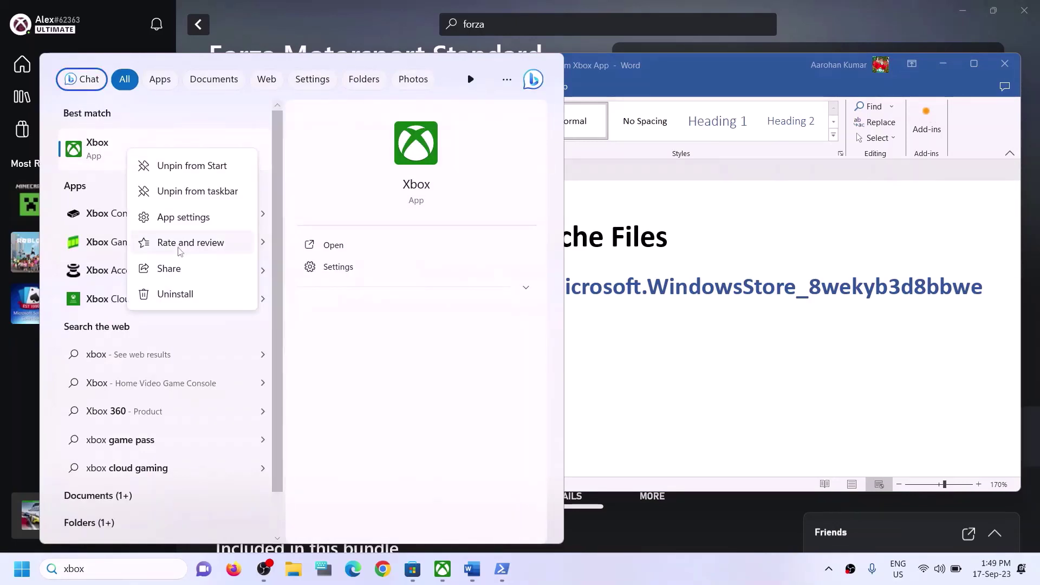
pyautogui.press('Escape')
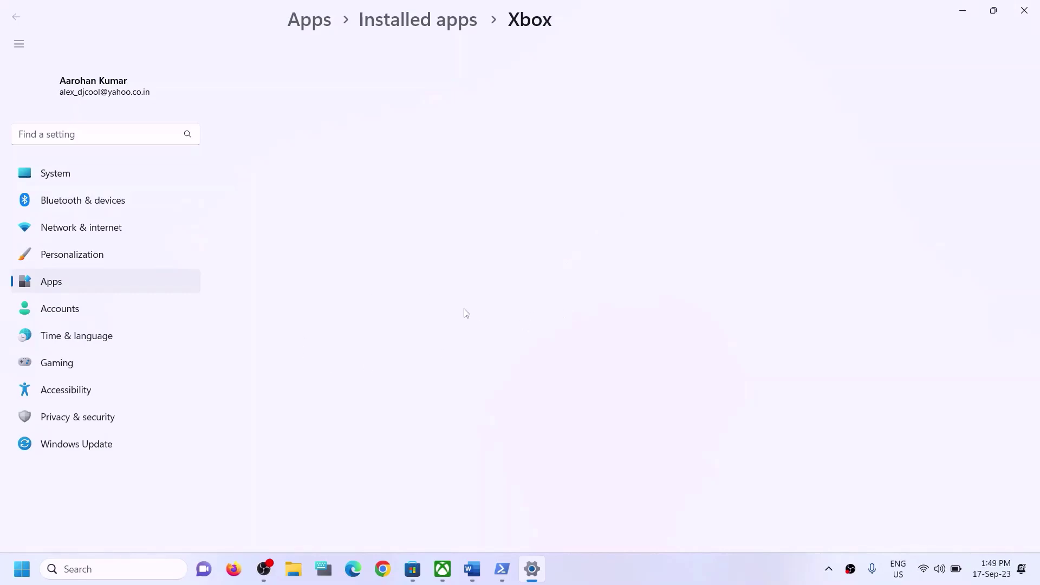
# Step: Repair the Xbox app, then reset it and confirm the data reset
pyautogui.scroll(-4, 417, 313)
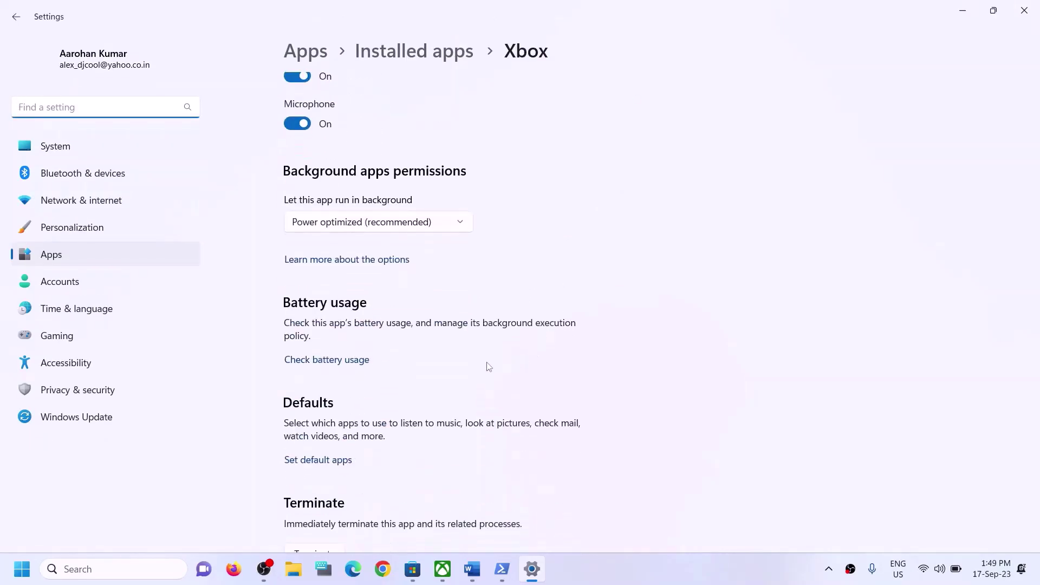
pyautogui.scroll(-8, 489, 367)
pyautogui.scroll(3, 406, 276)
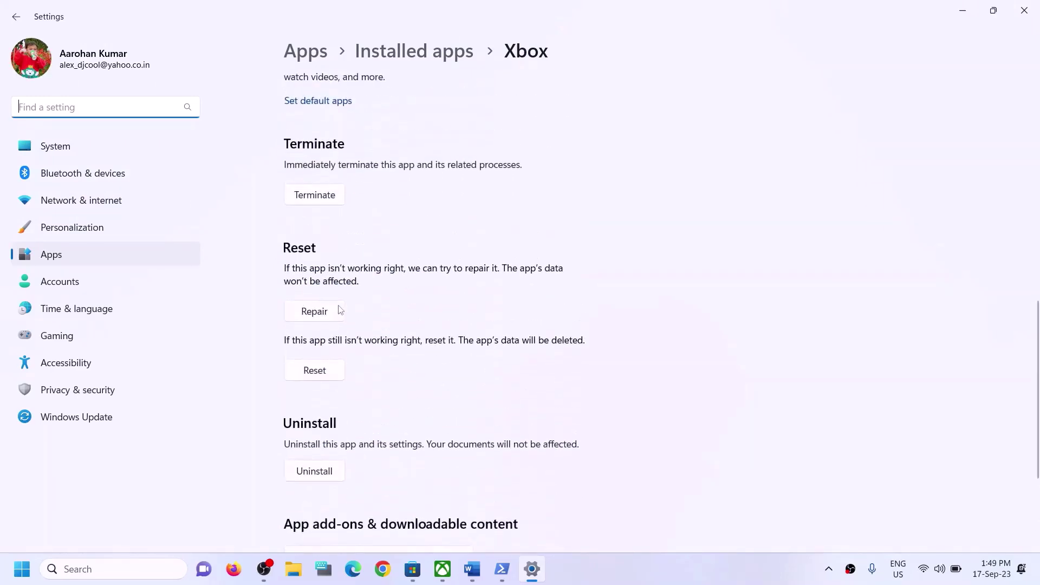
pyautogui.click(322, 314)
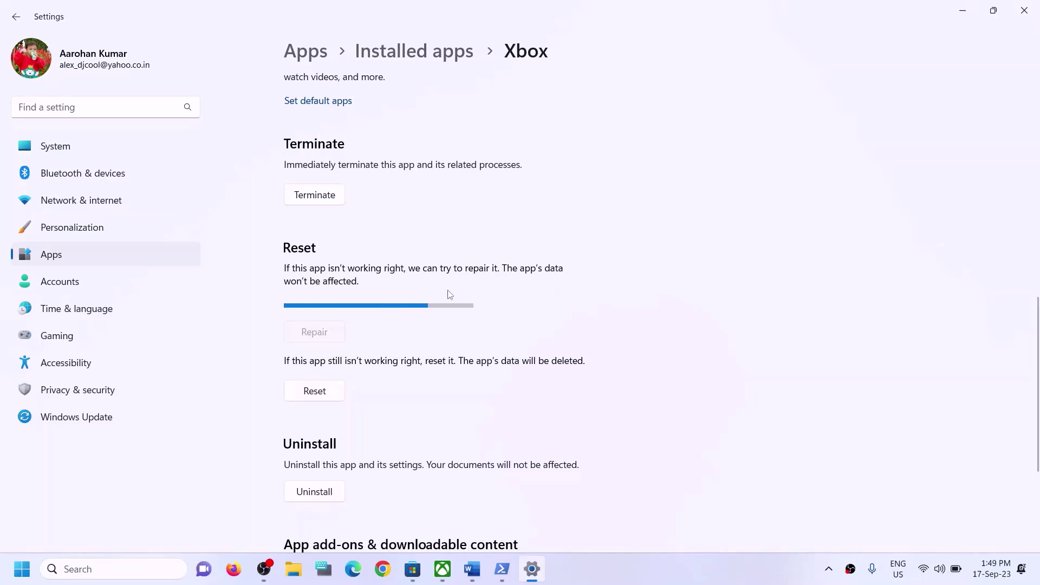
pyautogui.click(318, 380)
pyautogui.click(376, 332)
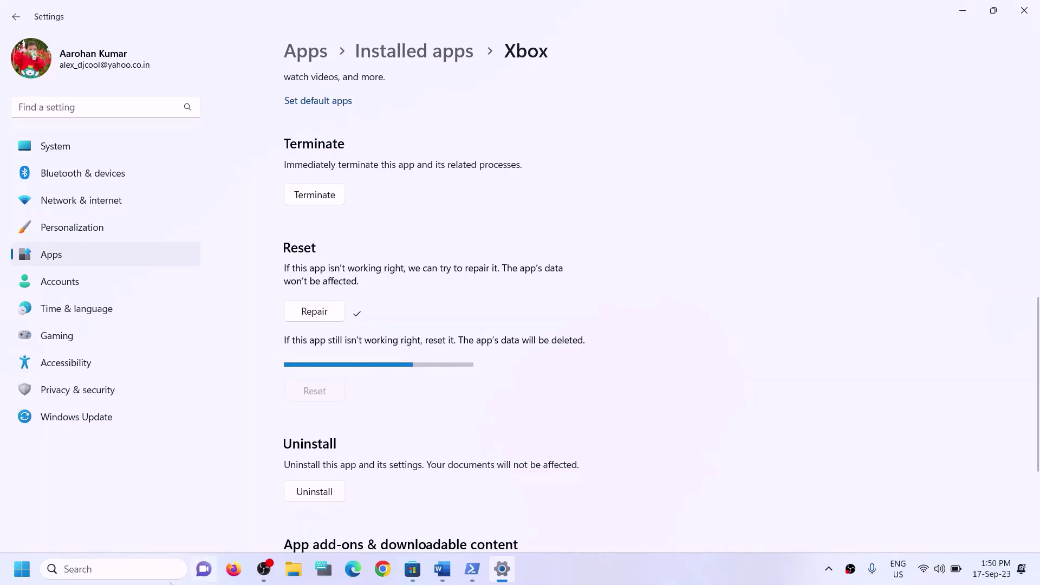
pyautogui.click(124, 569)
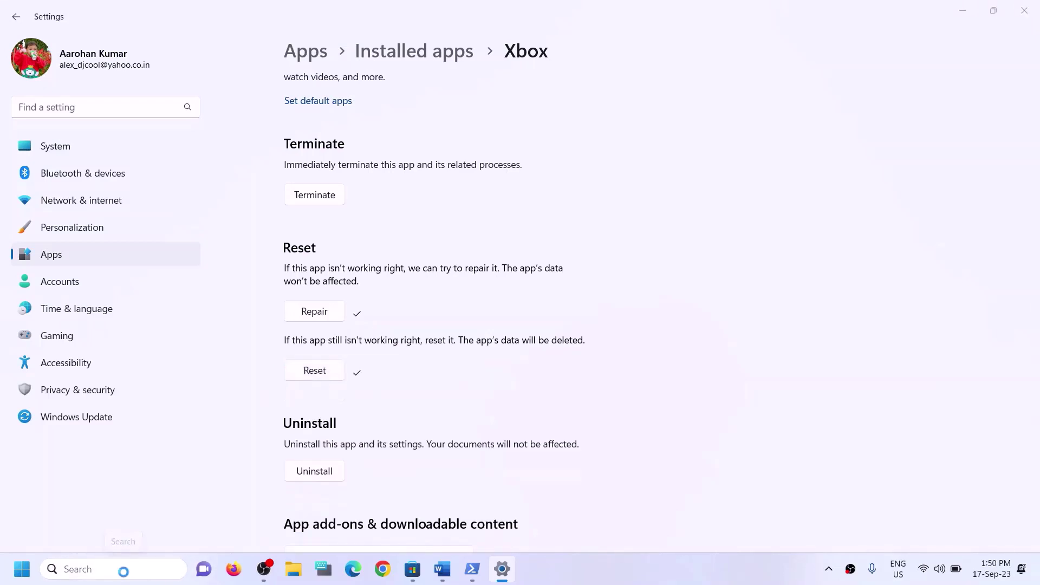
pyautogui.write('store')
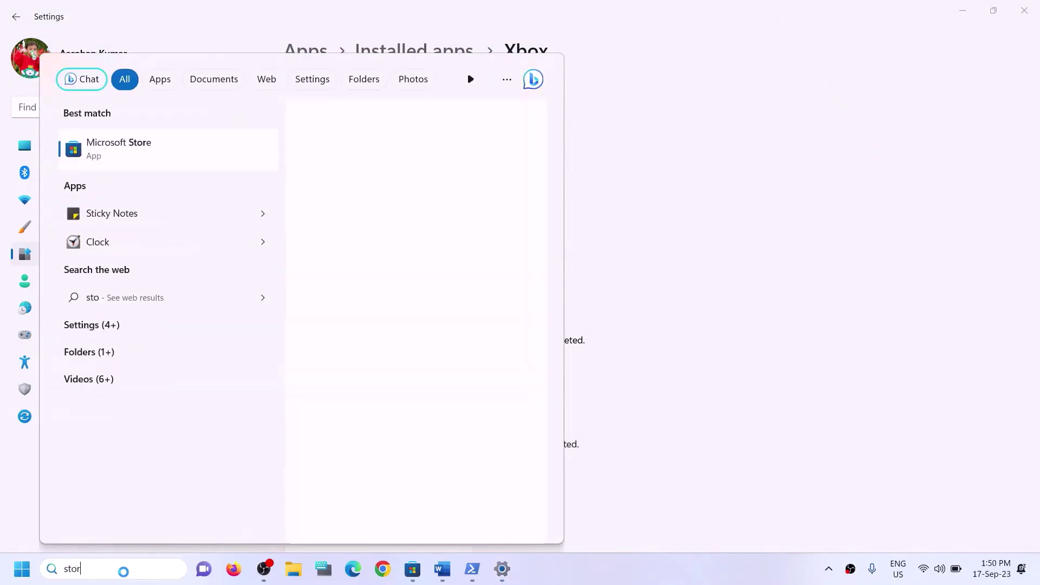
# Step: Open Microsoft Store's App settings, repair it, then reset it and confirm
pyautogui.rightClick(161, 166)
pyautogui.click(196, 232)
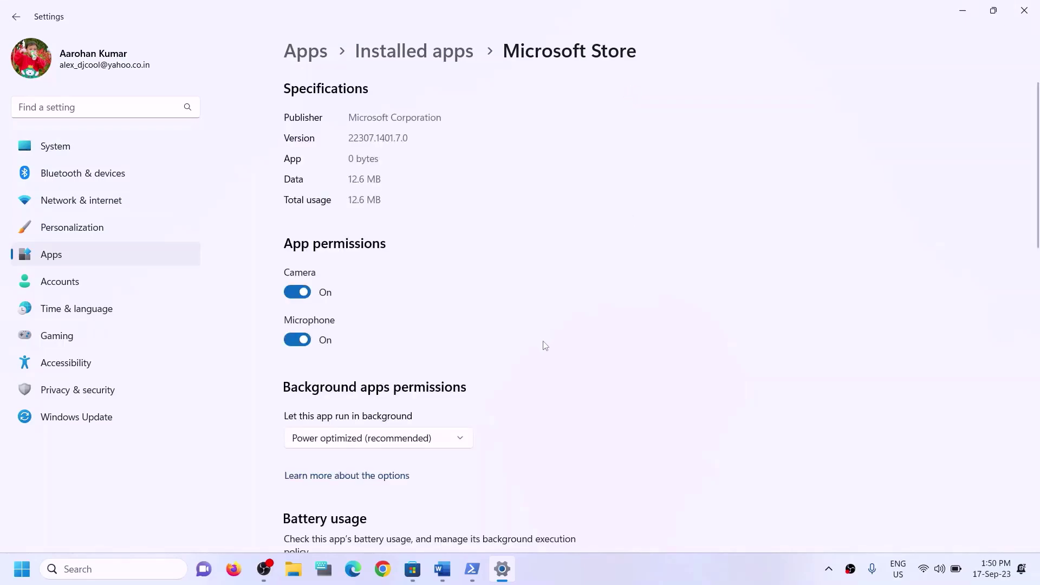
pyautogui.scroll(-10, 540, 344)
pyautogui.click(318, 327)
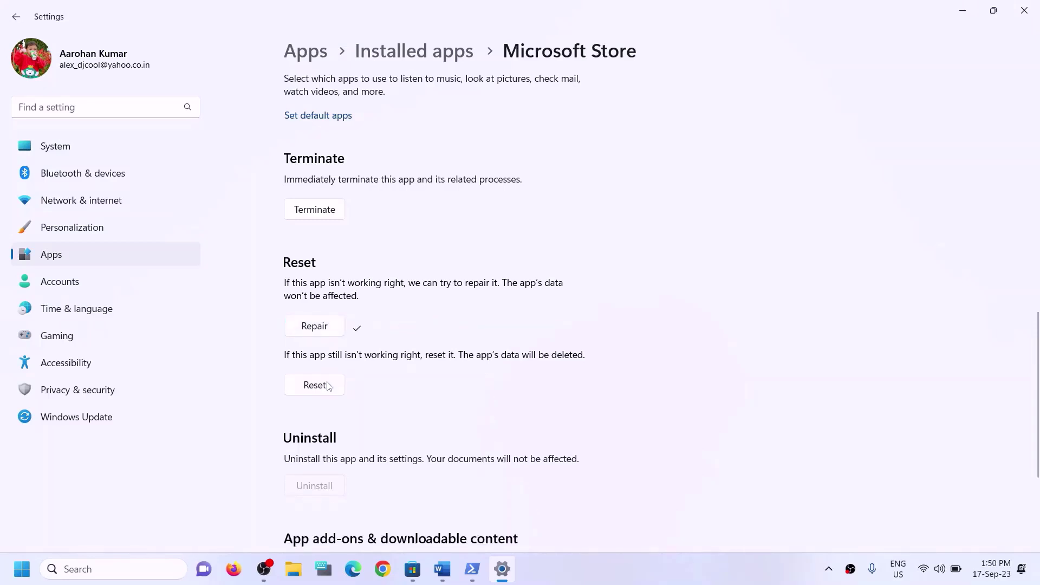
pyautogui.click(327, 391)
pyautogui.click(393, 353)
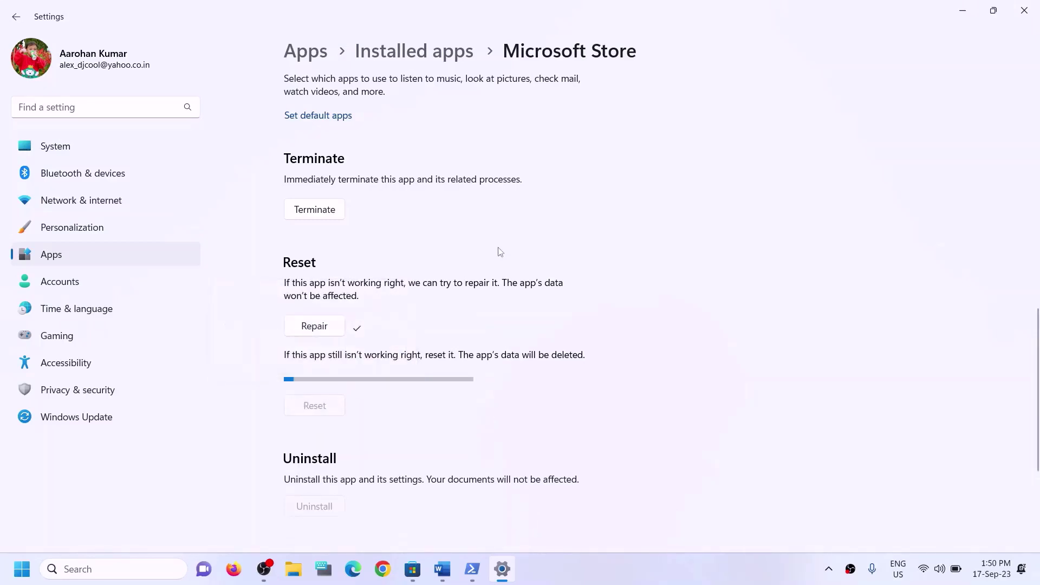
# Step: Bring the Word troubleshooting guide back to the front and select the next heading
pyautogui.click(450, 571)
pyautogui.moveTo(162, 395); pyautogui.dragTo(532, 396)
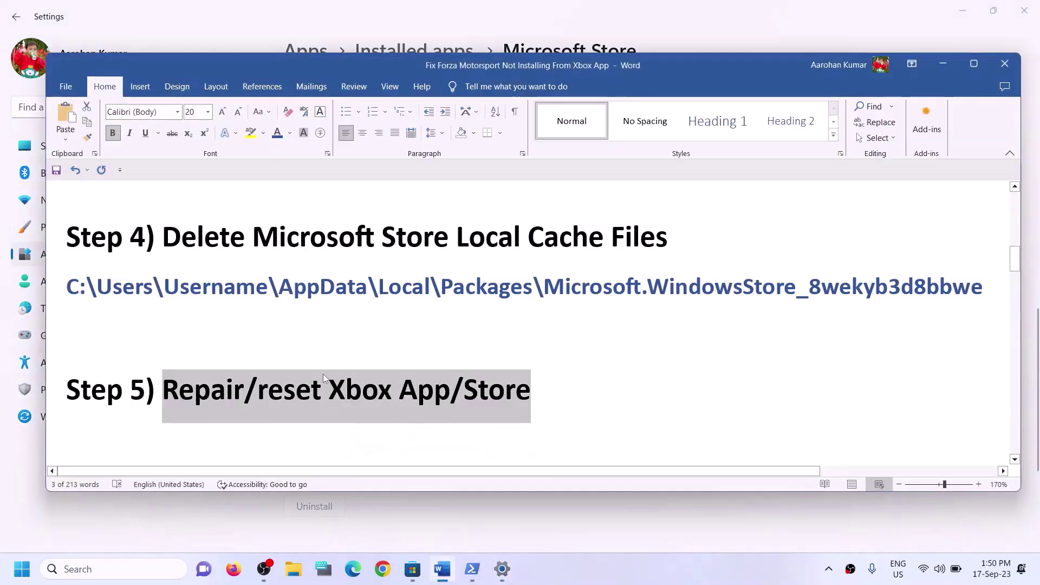
pyautogui.scroll(-2, 324, 374)
# Step: Mark the guide's Step 6 heading and search Windows for 'store'
pyautogui.moveTo(162, 386); pyautogui.dragTo(695, 394)
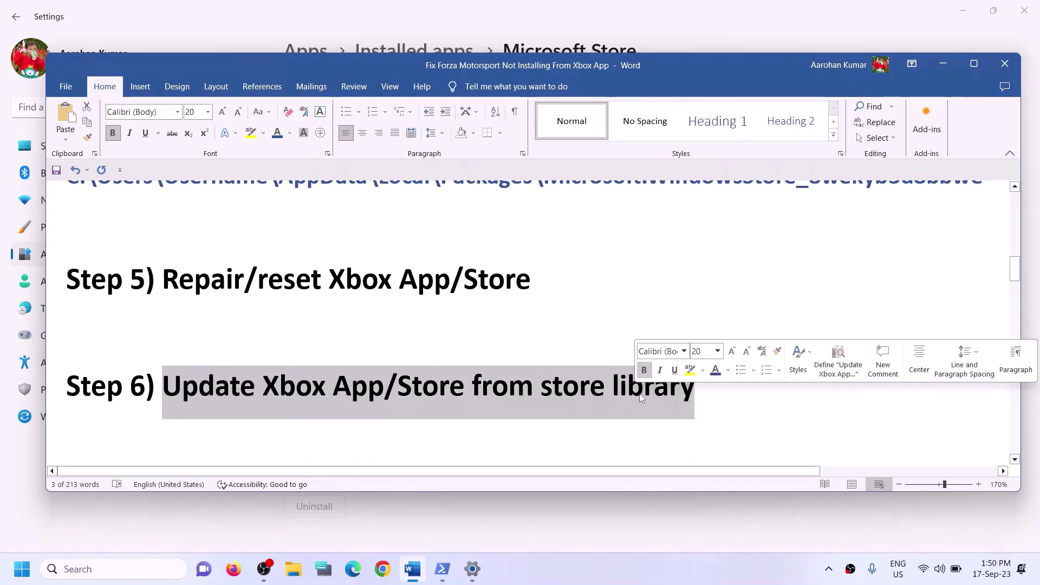
pyautogui.click(125, 567)
pyautogui.write('store')
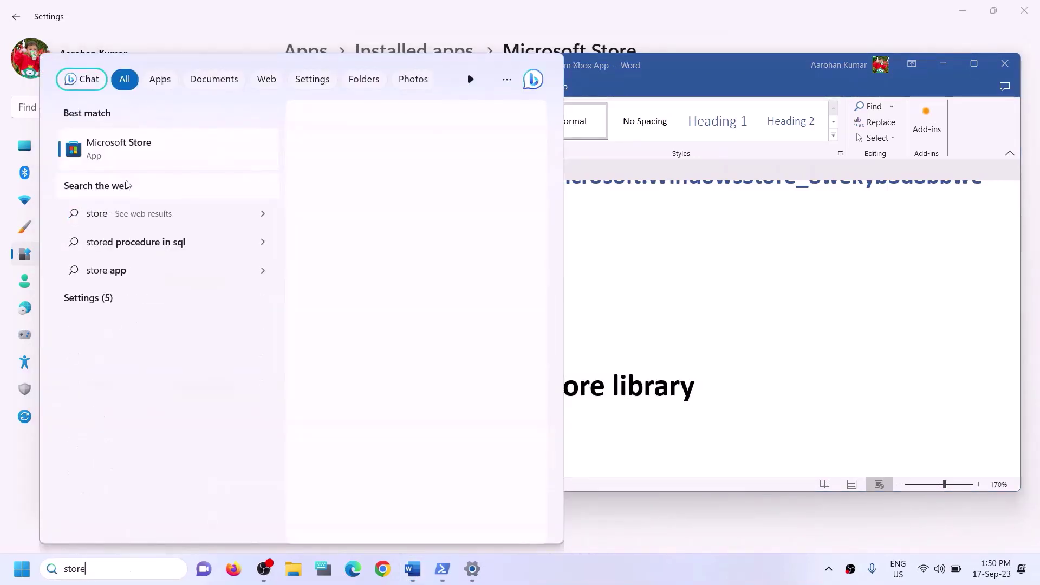
pyautogui.click(126, 186)
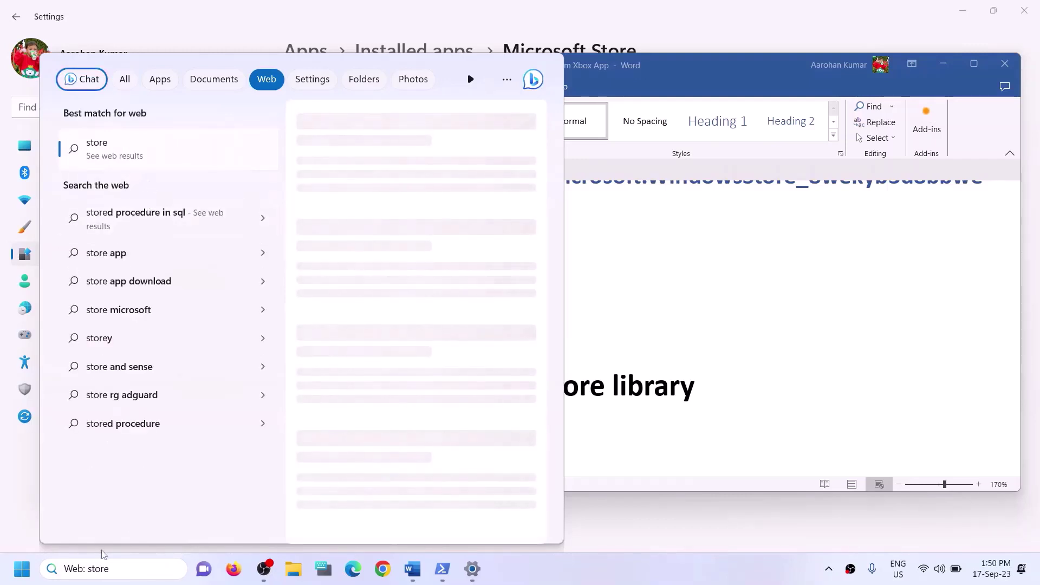
pyautogui.hotkey('ctrl', 'a')
pyautogui.write('store')
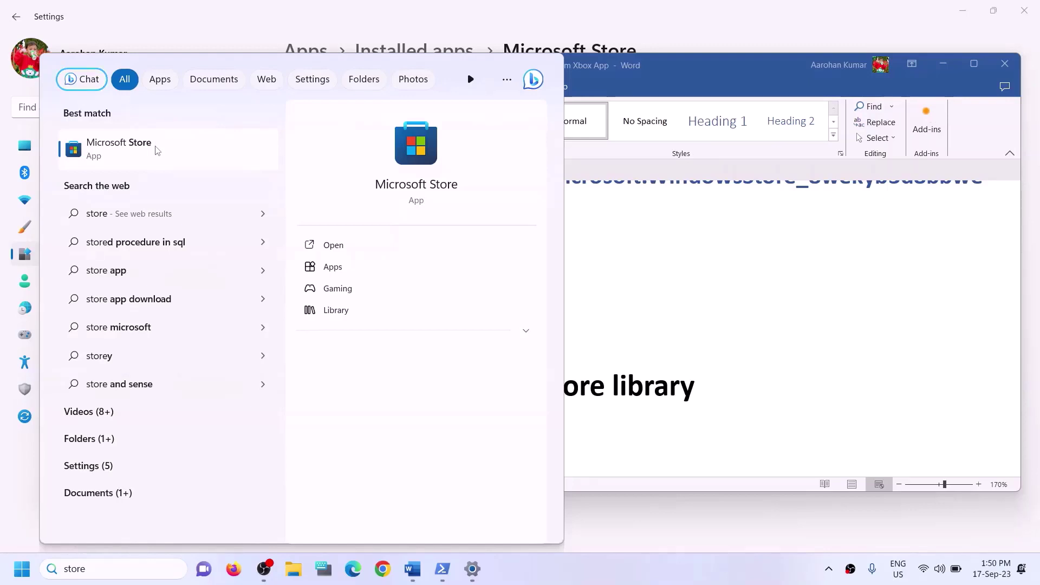
# Step: Launch the Microsoft Store app and maximize its window
pyautogui.click(399, 165)
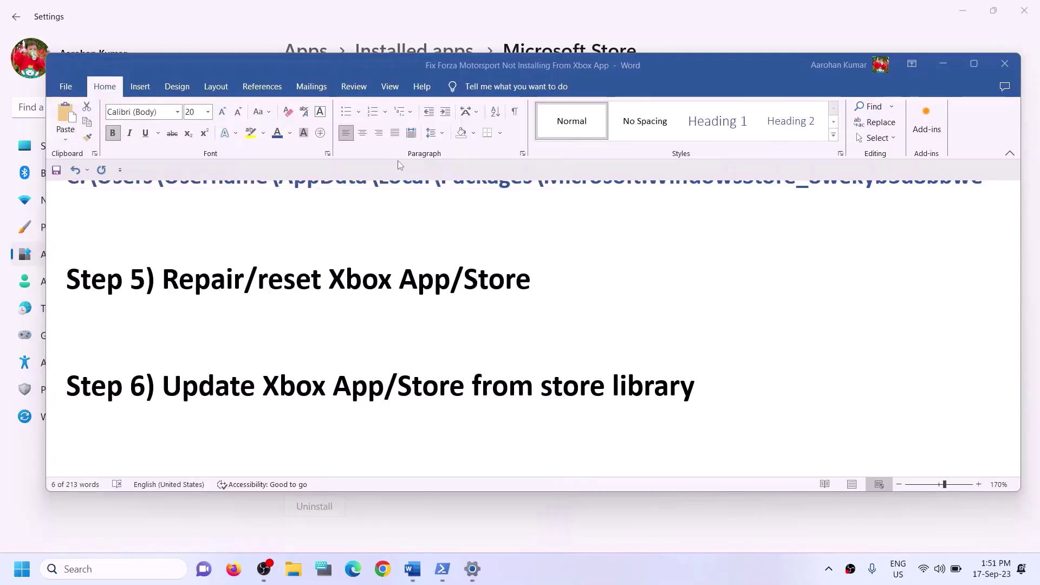
pyautogui.click(678, 10)
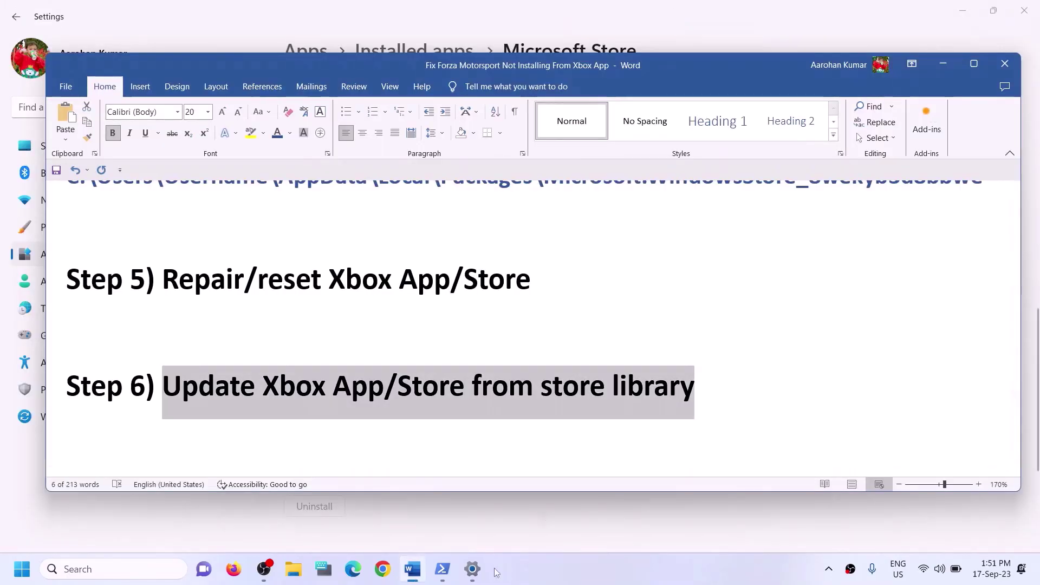
pyautogui.click(84, 568)
pyautogui.write('st')
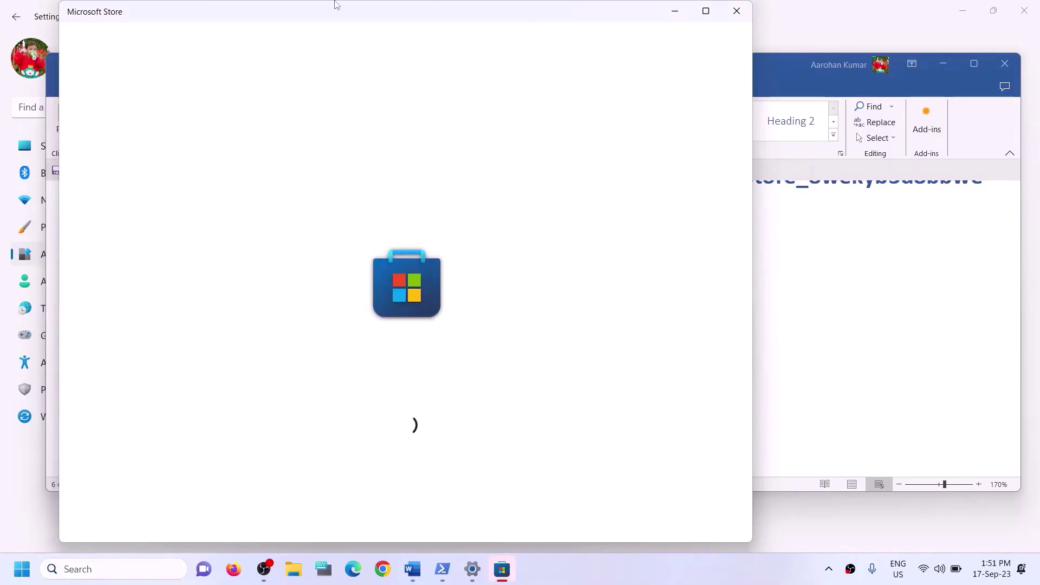
# Step: Maximize Microsoft Store, view its Library of installed apps, then close the Store
pyautogui.click(707, 12)
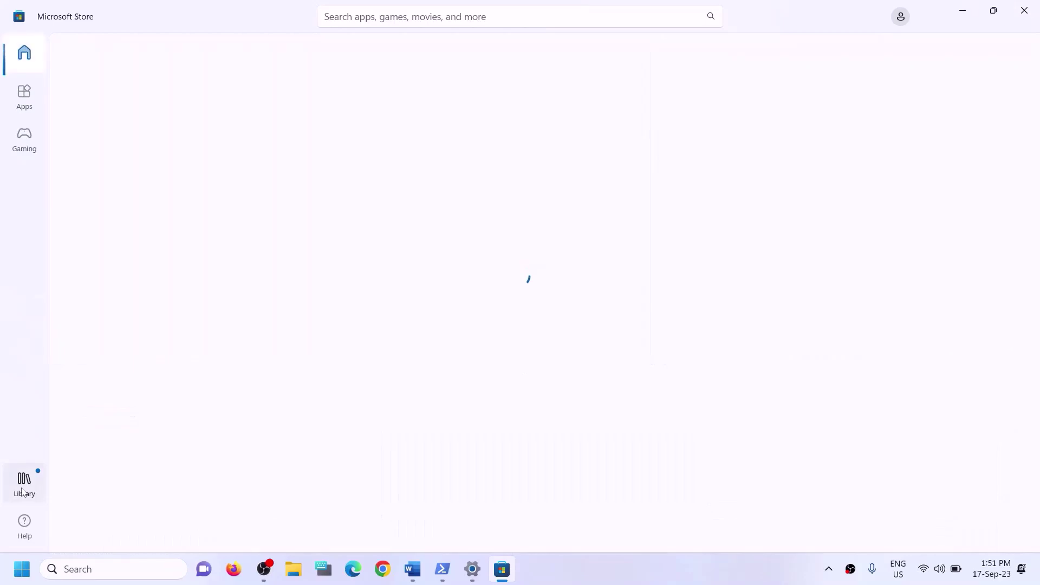
pyautogui.click(23, 486)
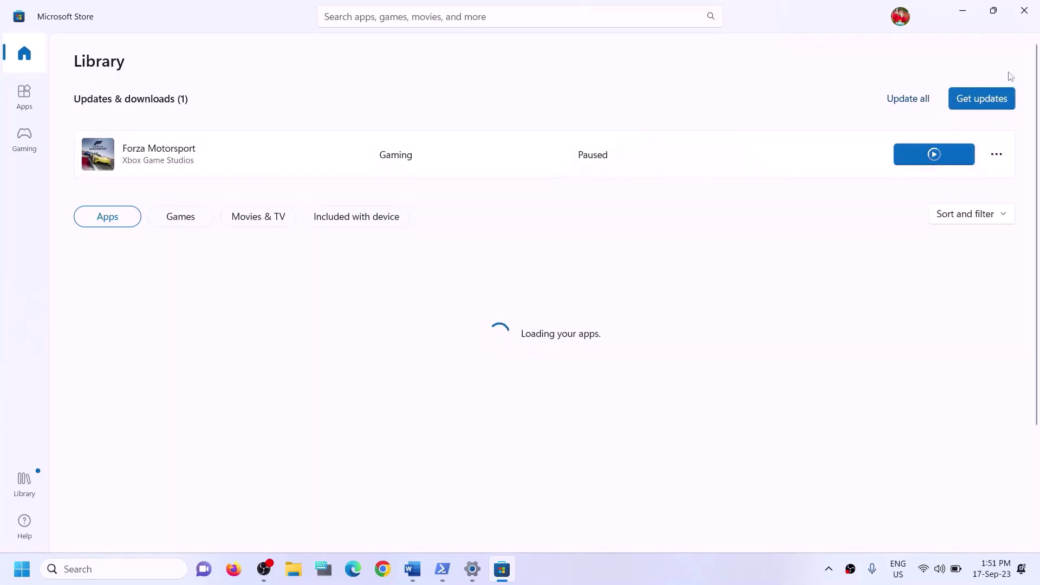
pyautogui.click(1023, 12)
# Step: In the Word guide, highlight the Step 6 and Step 7 headings
pyautogui.moveTo(162, 333); pyautogui.dragTo(694, 333)
pyautogui.scroll(-1, 367, 372)
pyautogui.scroll(1, 366, 372)
pyautogui.scroll(-2, 365, 372)
pyautogui.moveTo(247, 330); pyautogui.dragTo(804, 326)
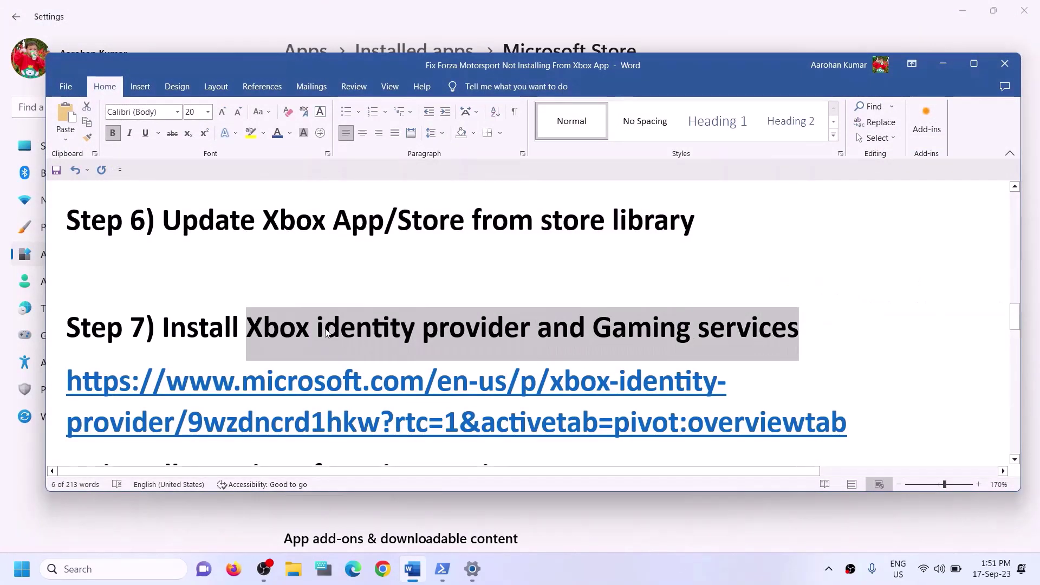
pyautogui.scroll(-1, 612, 335)
# Step: Copy the Xbox Identity Provider link from the guide and load it in Chrome
pyautogui.tripleClick(863, 365)
pyautogui.hotkey('ctrl', 'c')
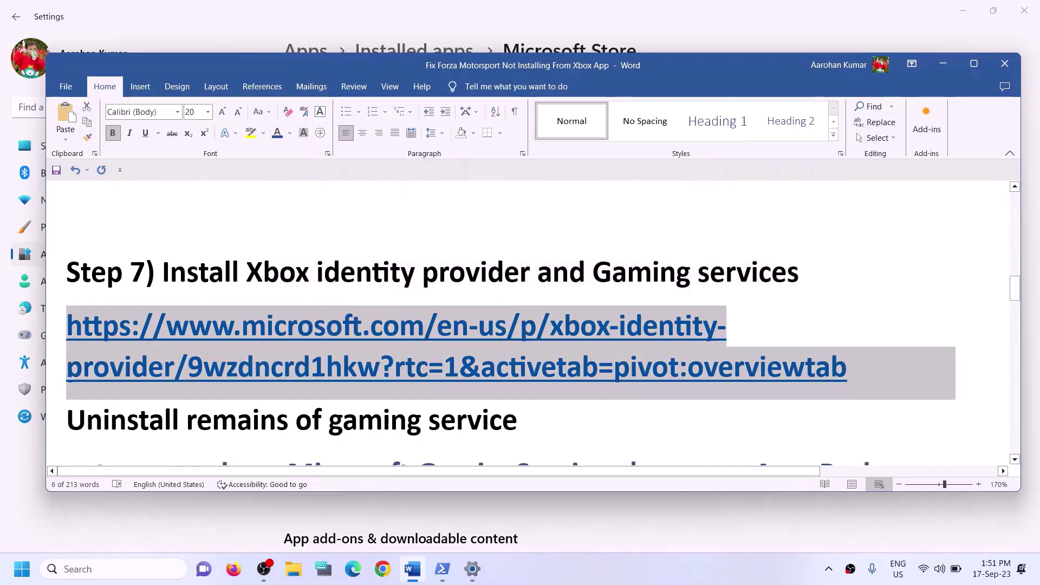
pyautogui.click(383, 569)
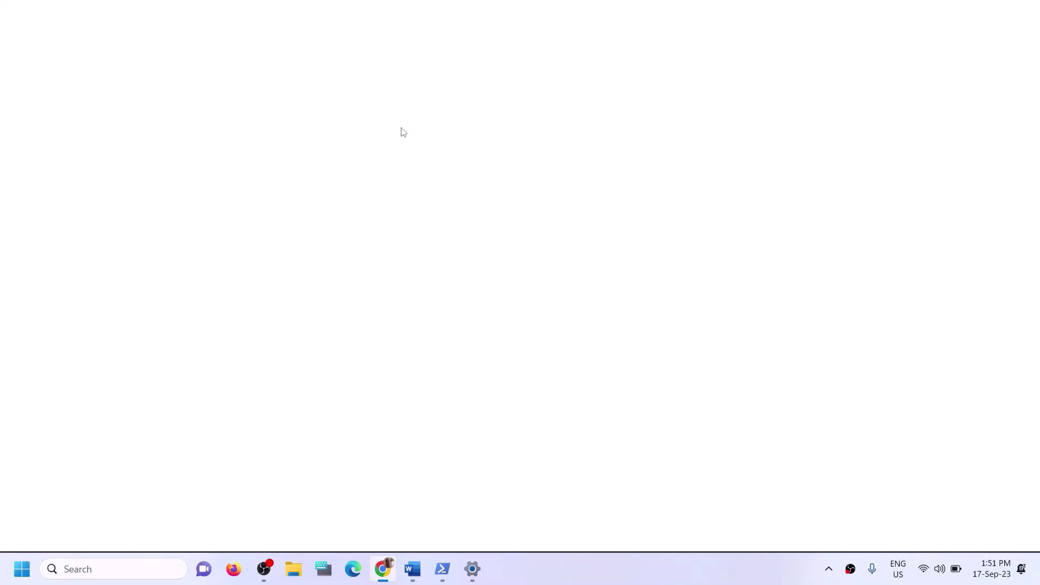
pyautogui.hotkey('ctrl', 'v')
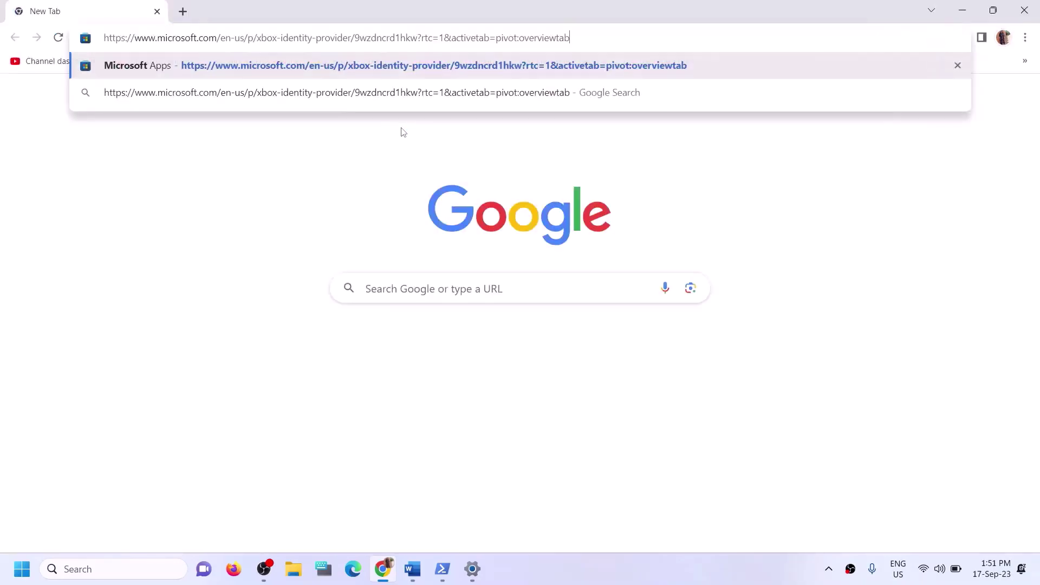
pyautogui.press('Return')
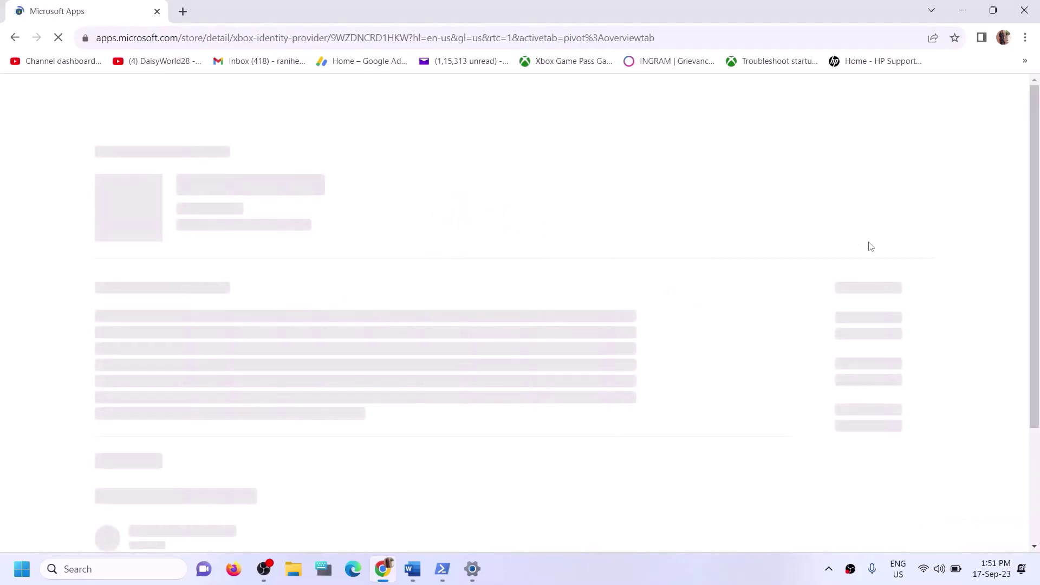
# Step: Open Xbox Identity Provider in Microsoft Store from Chrome, then return to the Word guide
pyautogui.moveTo(212, 196); pyautogui.dragTo(334, 210)
pyautogui.click(830, 209)
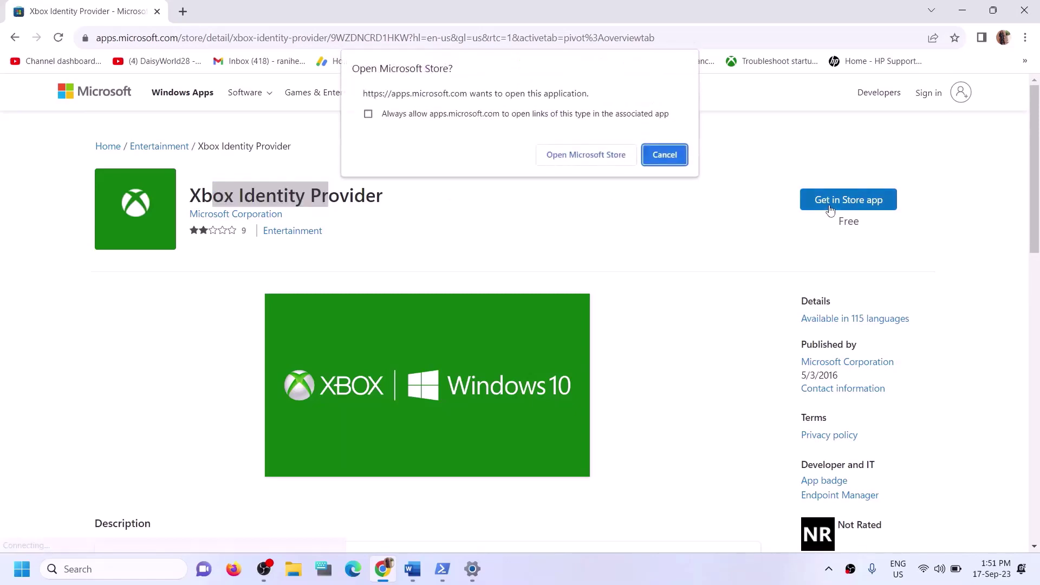
pyautogui.click(566, 159)
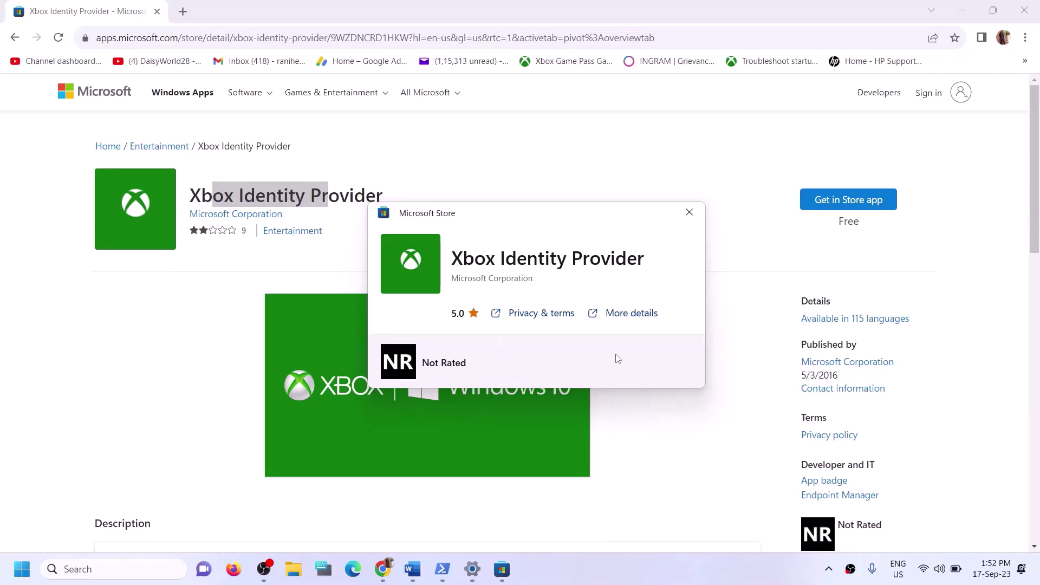
pyautogui.click(690, 211)
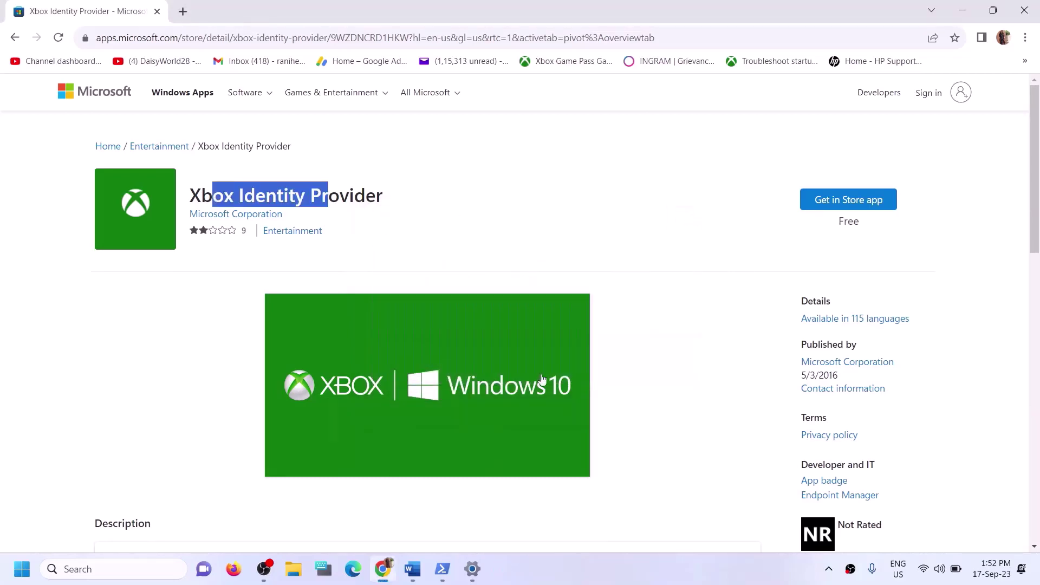
pyautogui.click(422, 580)
pyautogui.scroll(-2, 401, 435)
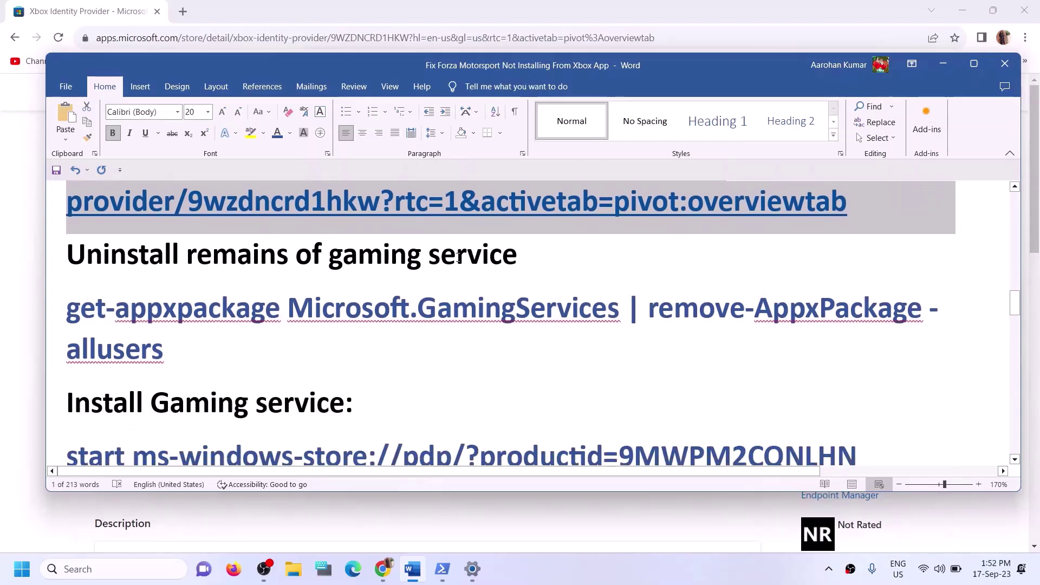
# Step: Copy the get-appxpackage Gaming Services removal command and run it in administrator PowerShell
pyautogui.moveTo(204, 343); pyautogui.dragTo(91, 333)
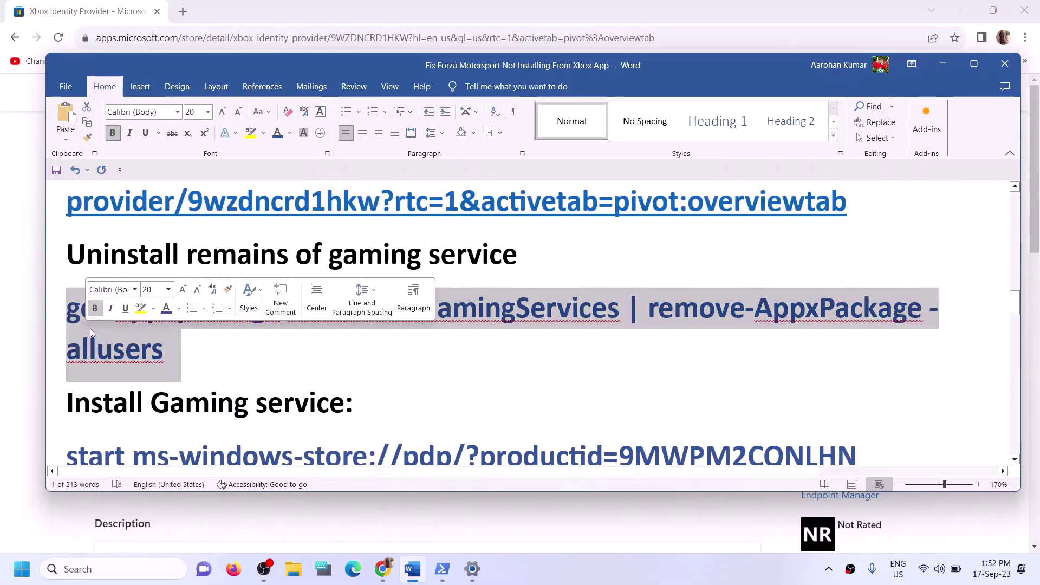
pyautogui.rightClick(91, 333)
pyautogui.click(116, 373)
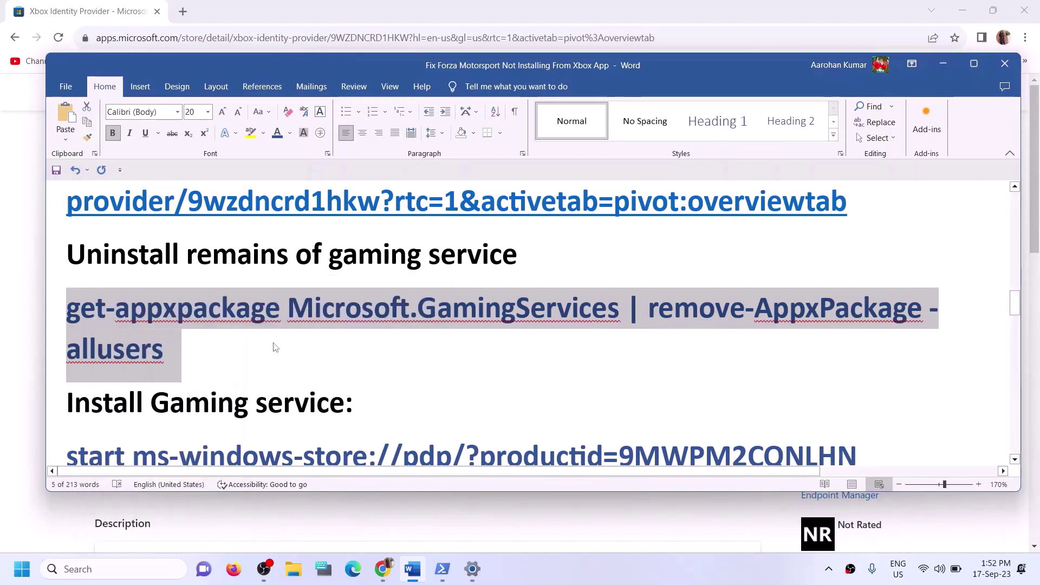
pyautogui.click(145, 566)
pyautogui.write('powershell')
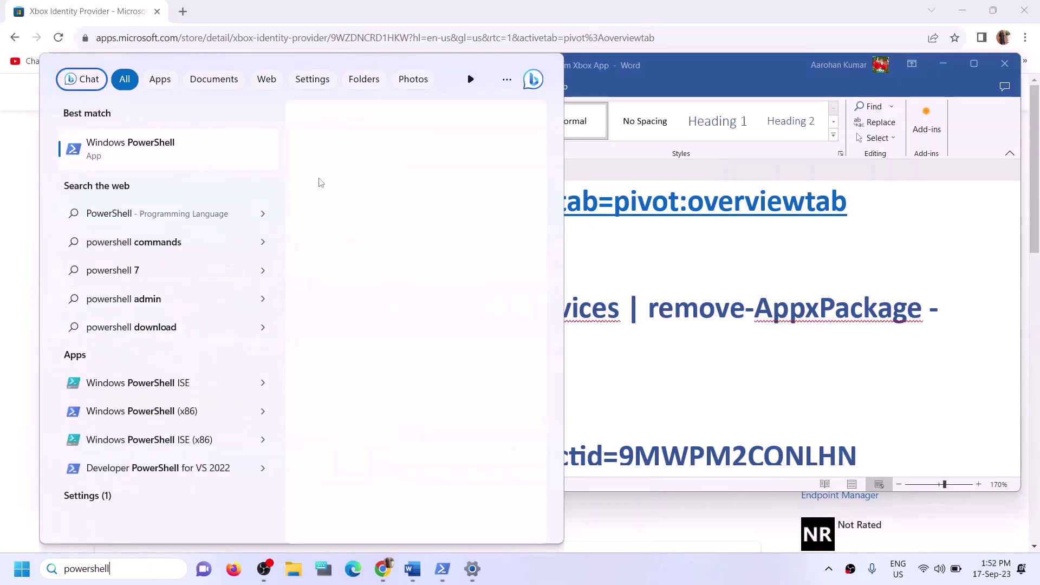
pyautogui.rightClick(245, 163)
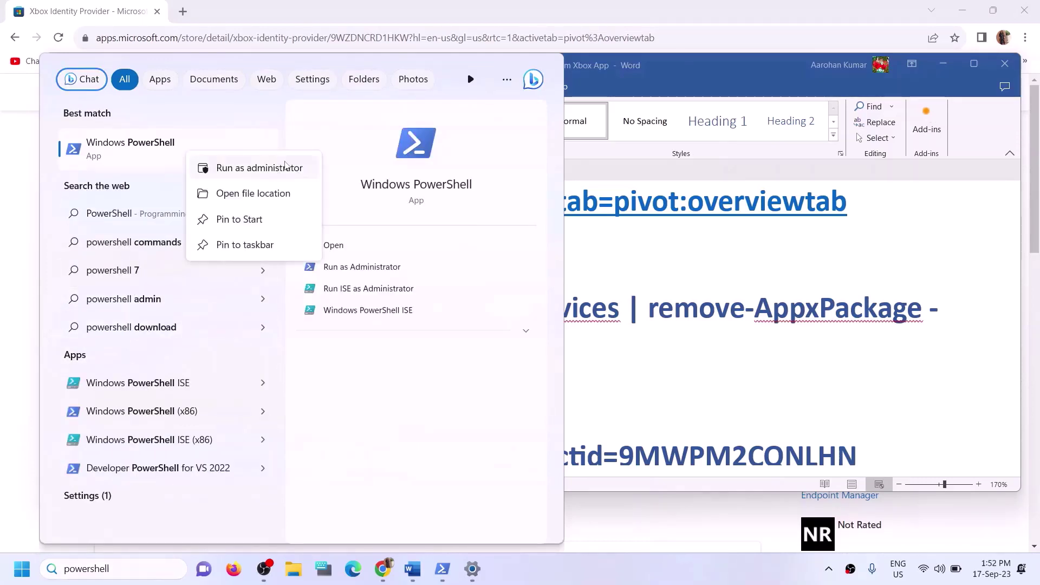
pyautogui.click(265, 172)
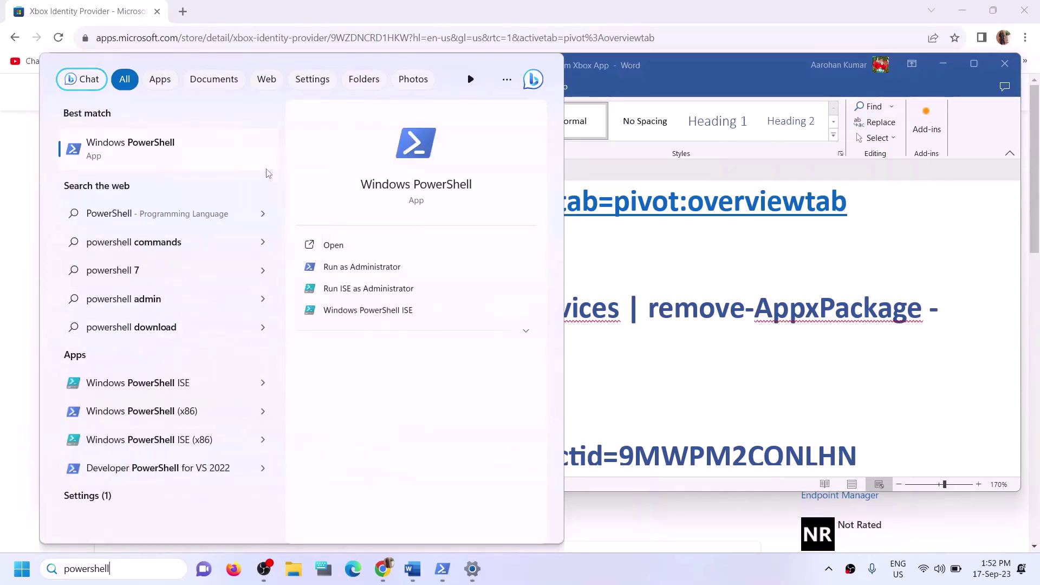
pyautogui.click(429, 389)
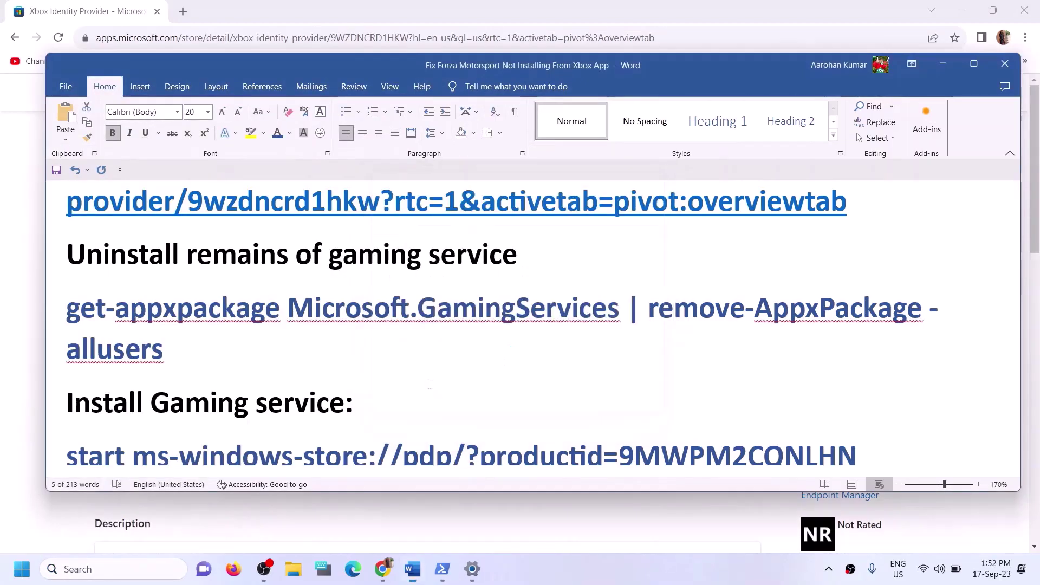
pyautogui.hotkey('ctrl', 'v')
pyautogui.press('Return')
# Step: Select the guide's start ms-windows-store command and return to PowerShell
pyautogui.hotkey('alt', 'Tab')
pyautogui.scroll(-2, 271, 367)
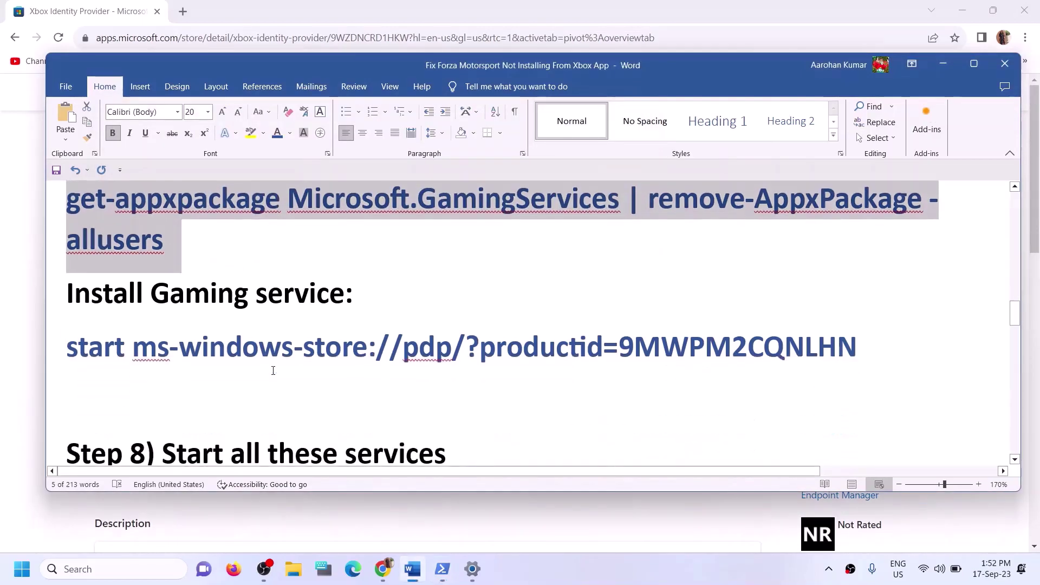
pyautogui.moveTo(861, 338); pyautogui.dragTo(67, 347)
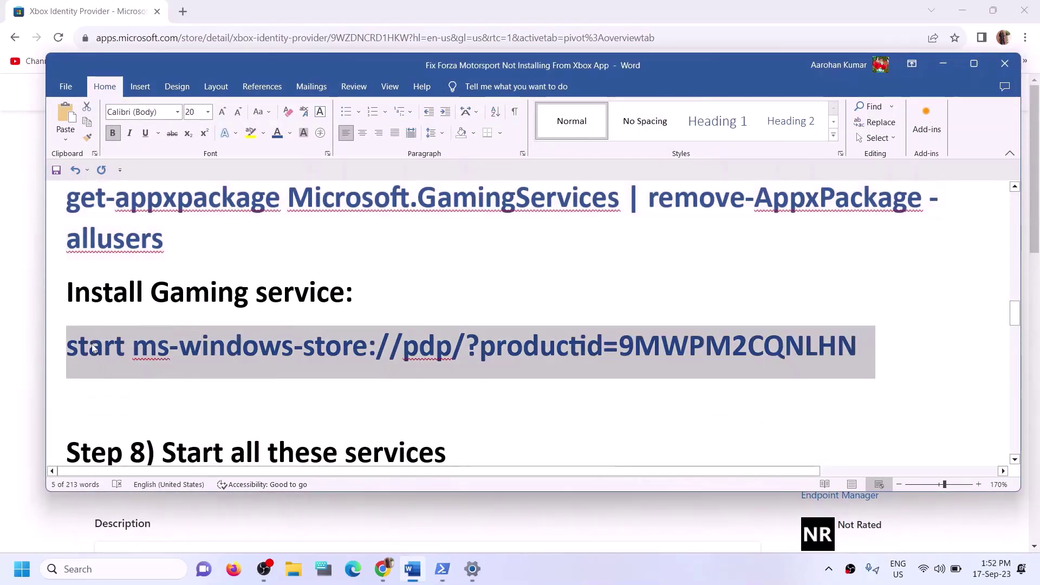
pyautogui.hotkey('alt', 'Tab')
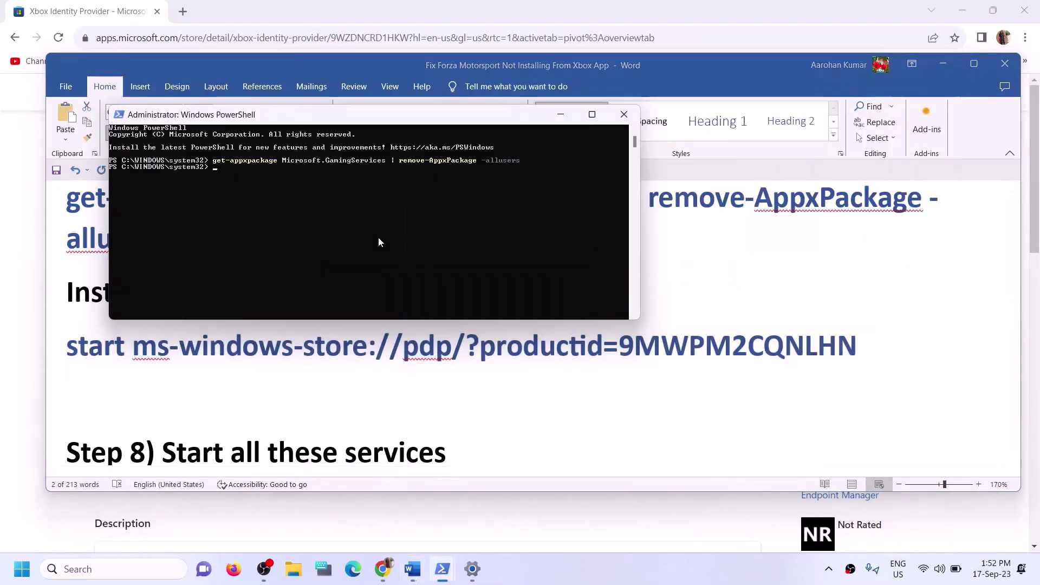
# Step: Run the start ms-windows-store command for 9MWPM2CQNLHN and maximize Microsoft Store
pyautogui.hotkey('ctrl', 'v')
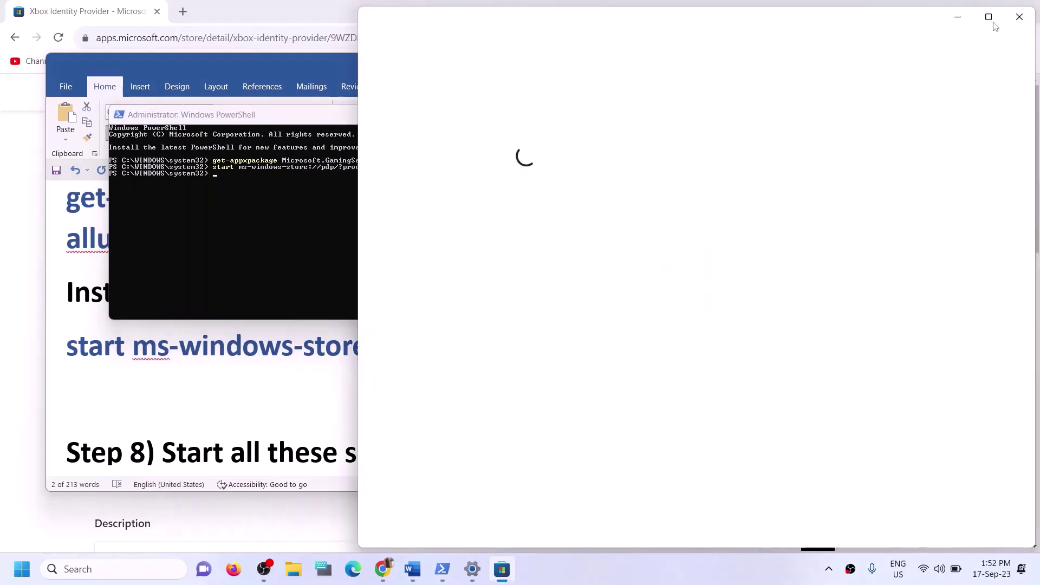
pyautogui.click(993, 20)
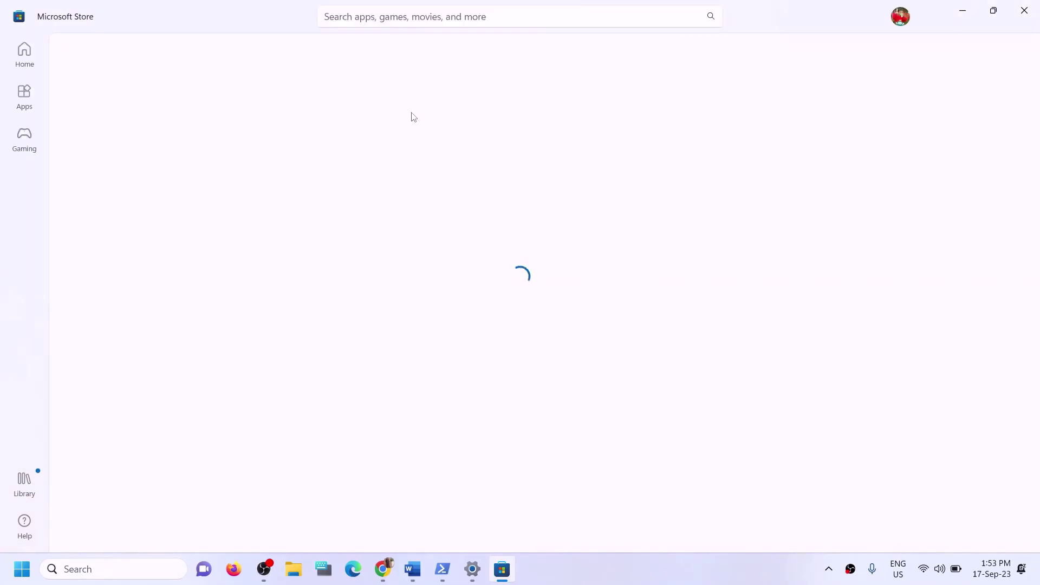
# Step: Install Gaming Services from its Microsoft Store page, approving the User Account Control prompt
pyautogui.click(197, 272)
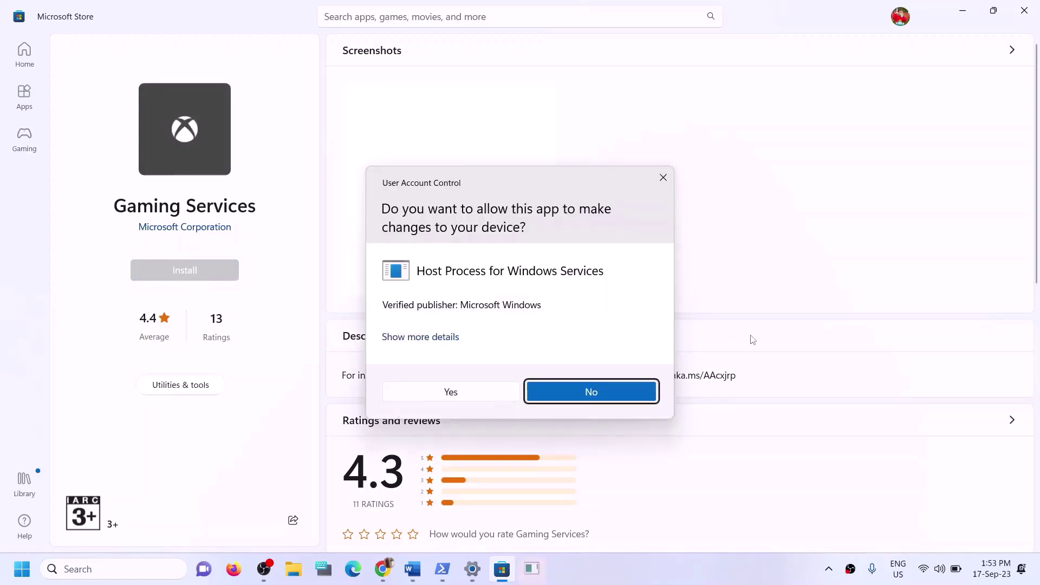
pyautogui.click(447, 393)
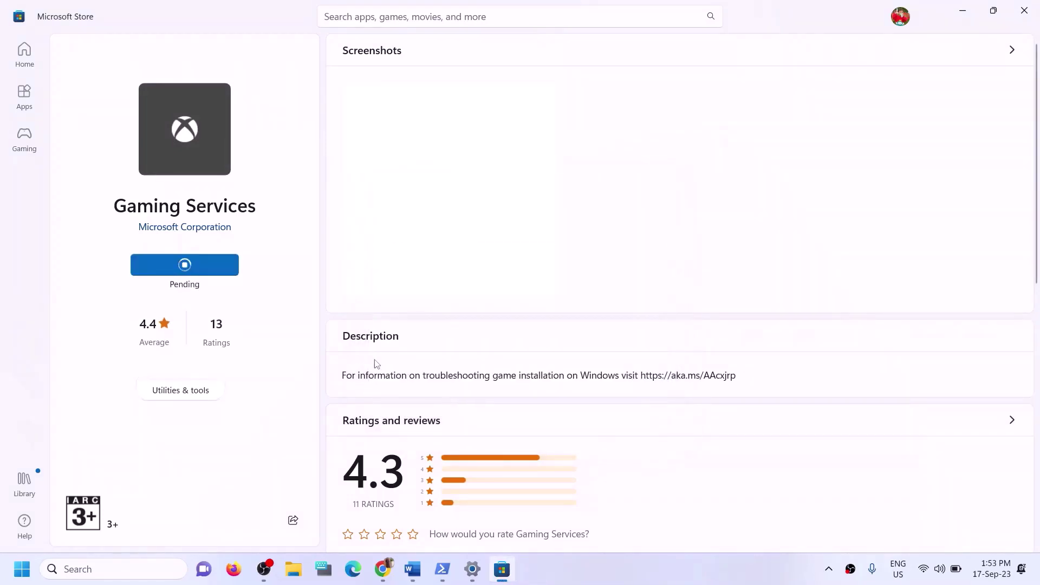